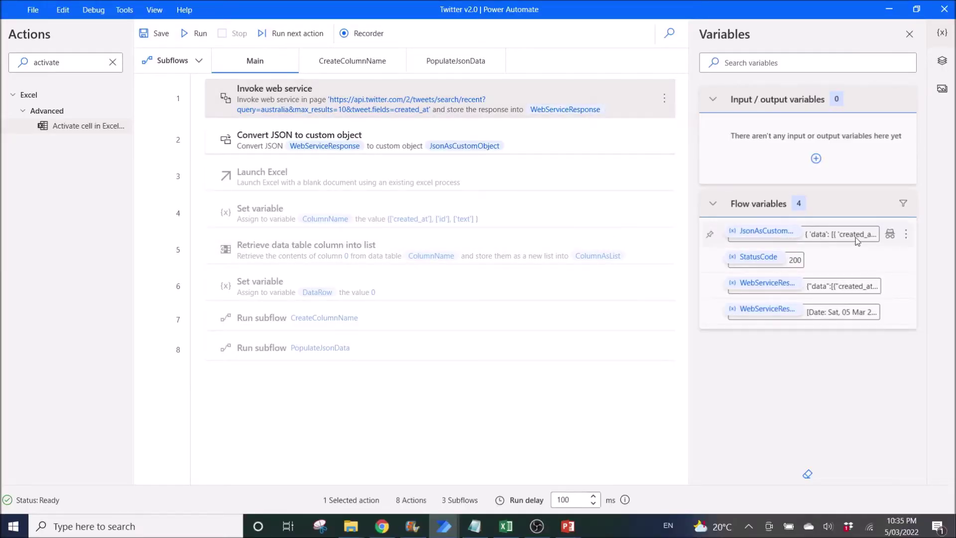
Inspect JsonAsCustomObject's data list down to the first tweet item's fields.
{"action": "left_click", "coordinate": [904, 233]}
{"action": "left_click", "coordinate": [872, 242]}
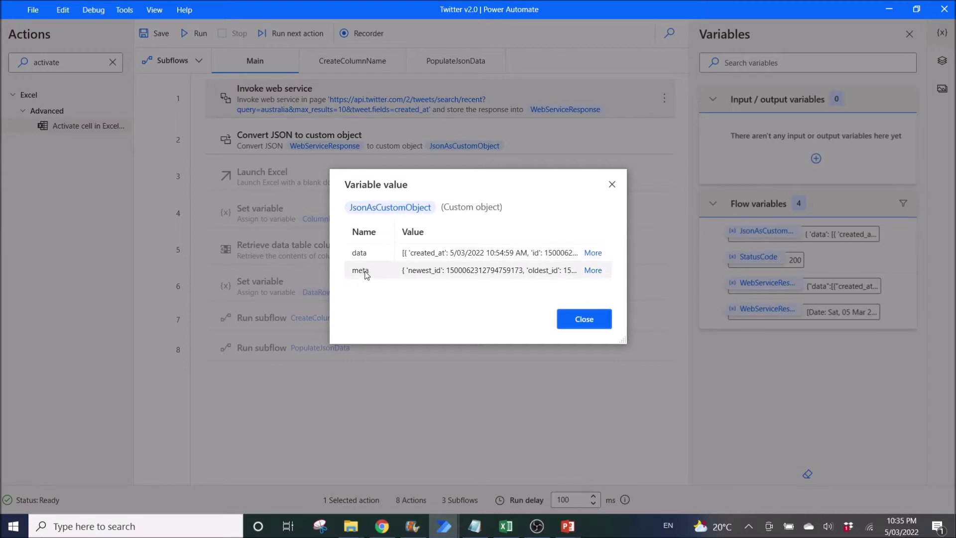
{"action": "left_click", "coordinate": [593, 253]}
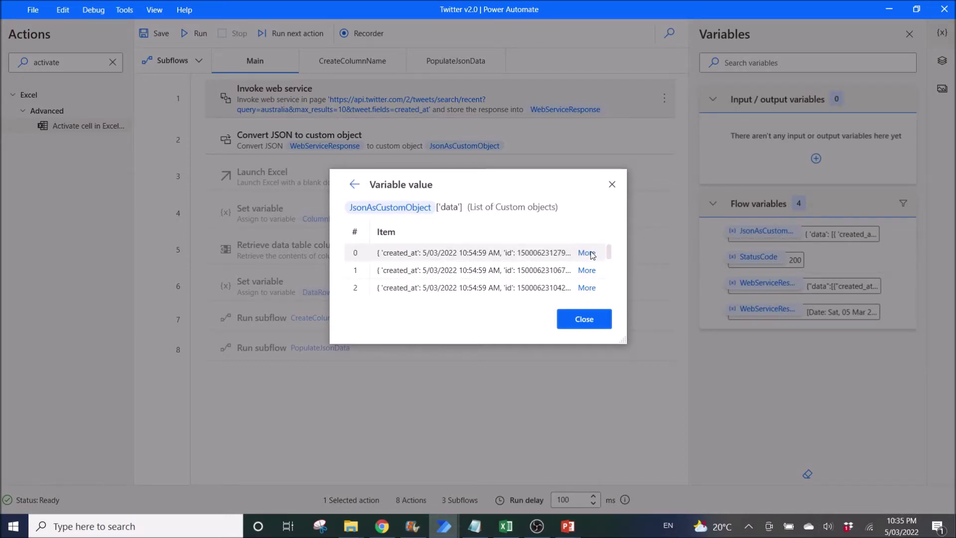
{"action": "mouse_move", "coordinate": [607, 251]}
{"action": "left_mouse_down"}
{"action": "mouse_move", "coordinate": [611, 297]}
{"action": "mouse_move", "coordinate": [605, 242]}
{"action": "left_mouse_up"}
{"action": "left_click", "coordinate": [585, 251]}
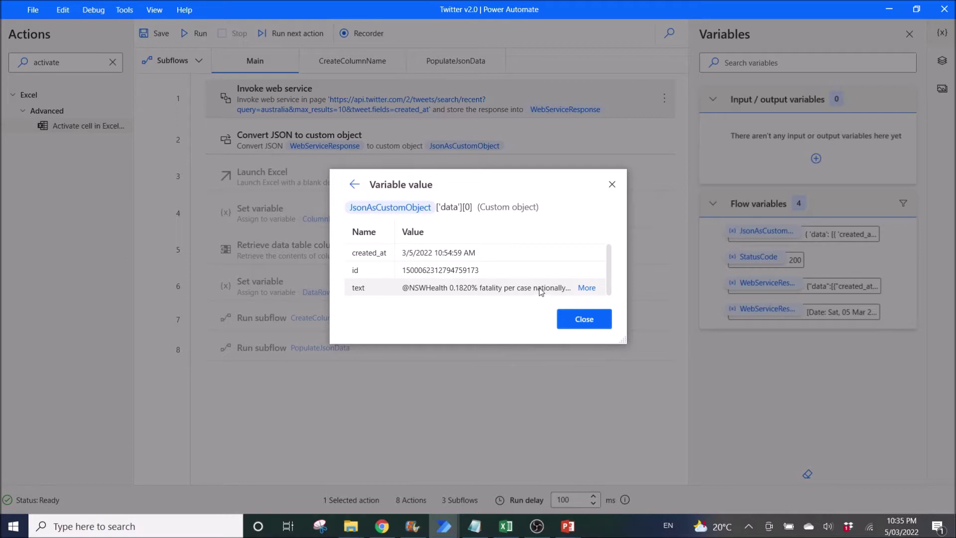
{"action": "left_click", "coordinate": [580, 321]}
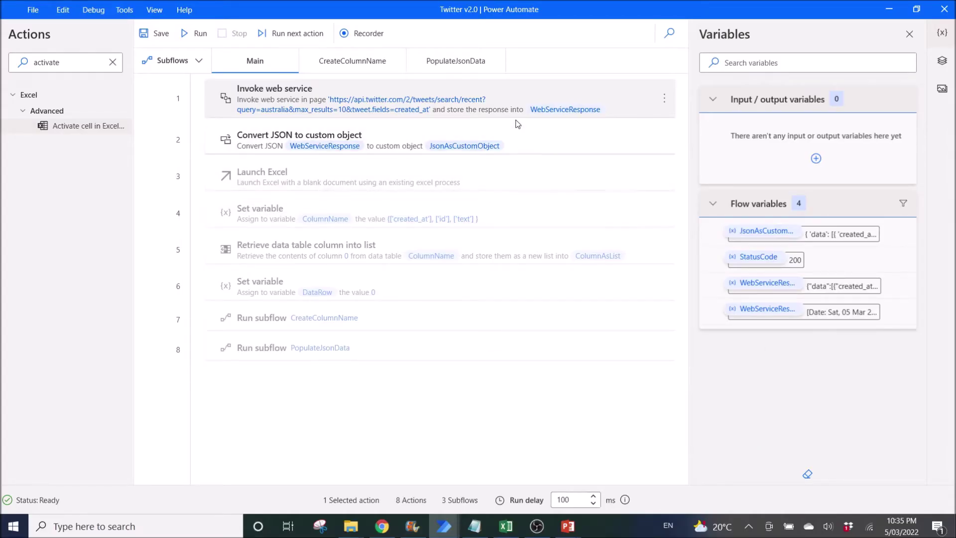
Review the Invoke web service and Convert JSON settings unchanged, then run the flow.
{"action": "double_click", "coordinate": [498, 100]}
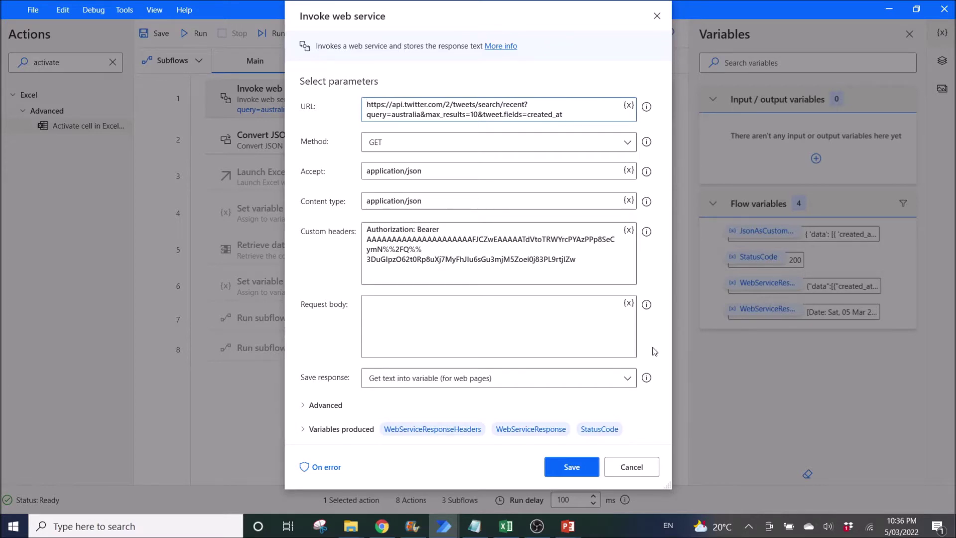
{"action": "left_click", "coordinate": [631, 467]}
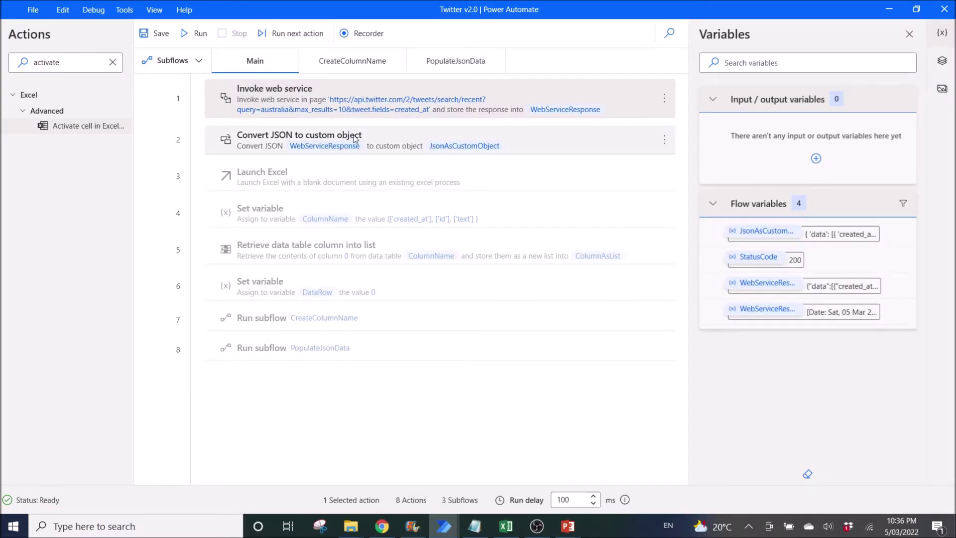
{"action": "double_click", "coordinate": [382, 138]}
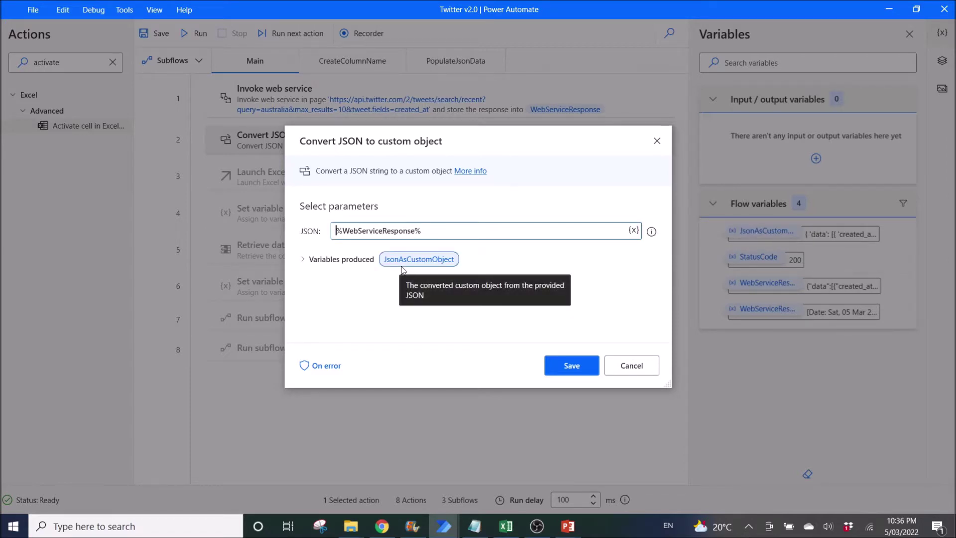
{"action": "left_click", "coordinate": [629, 366]}
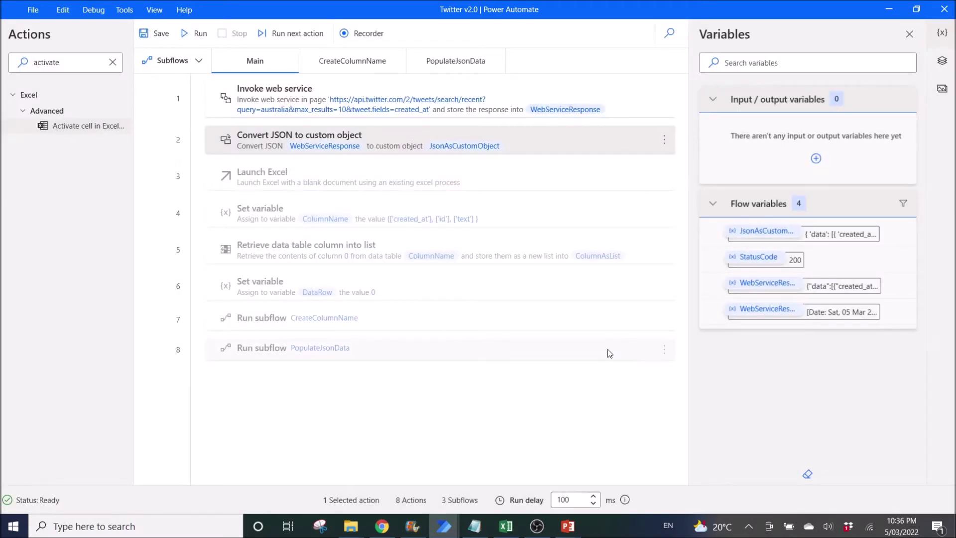
{"action": "left_click", "coordinate": [192, 35]}
{"action": "left_click", "coordinate": [906, 235]}
{"action": "left_click", "coordinate": [860, 243]}
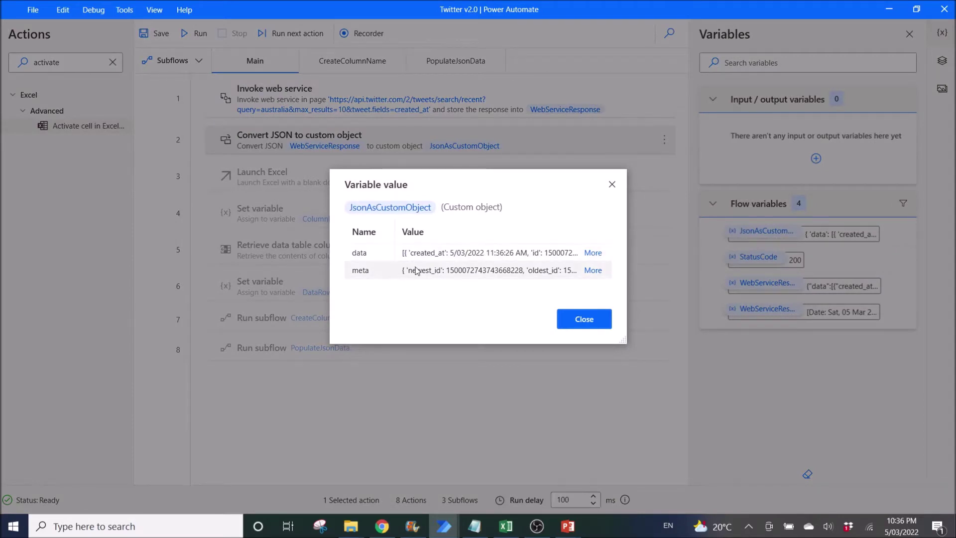
{"action": "left_click", "coordinate": [592, 253]}
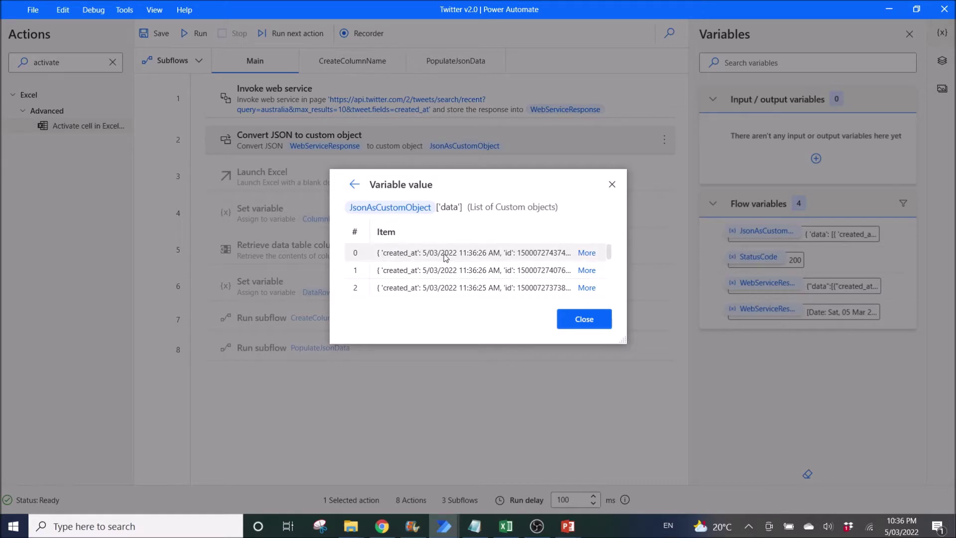
{"action": "left_click", "coordinate": [590, 252]}
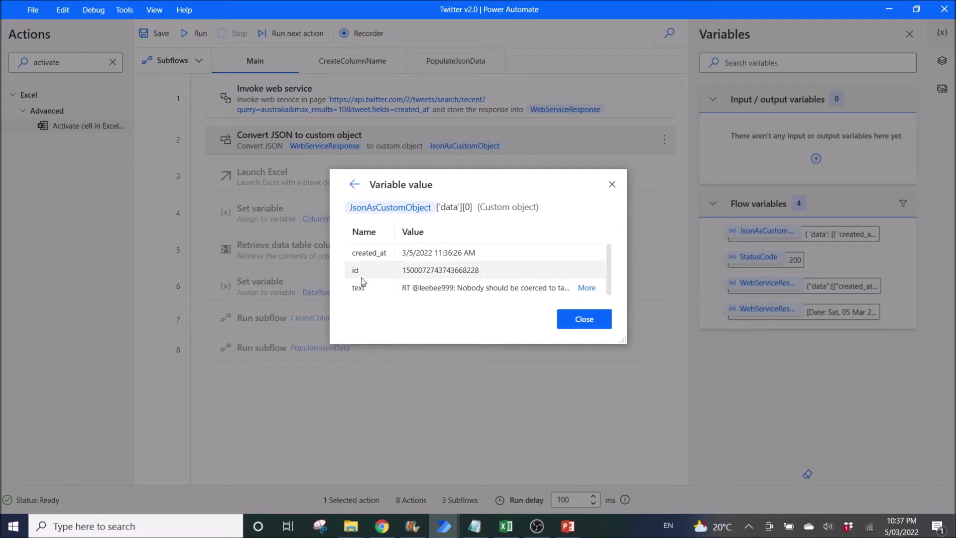
{"action": "left_click", "coordinate": [584, 318]}
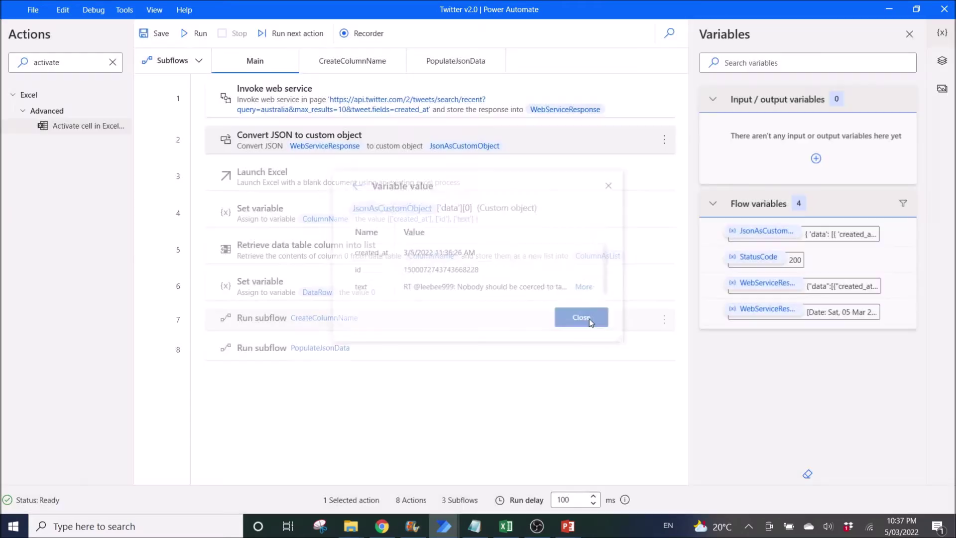
Enable Launch Excel as step 3 and review its Advanced options without changing anything.
{"action": "left_click", "coordinate": [515, 180]}
{"action": "right_click", "coordinate": [516, 179]}
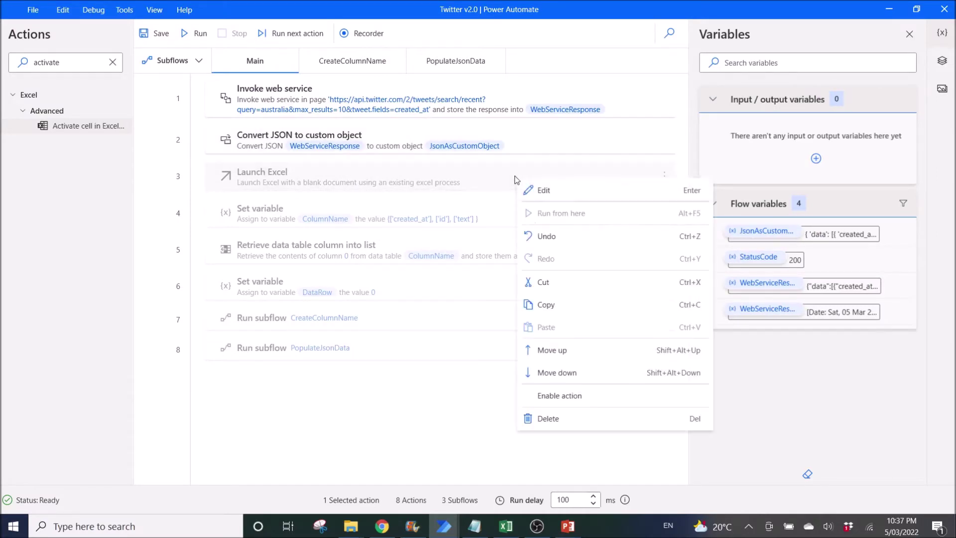
{"action": "left_click", "coordinate": [561, 393]}
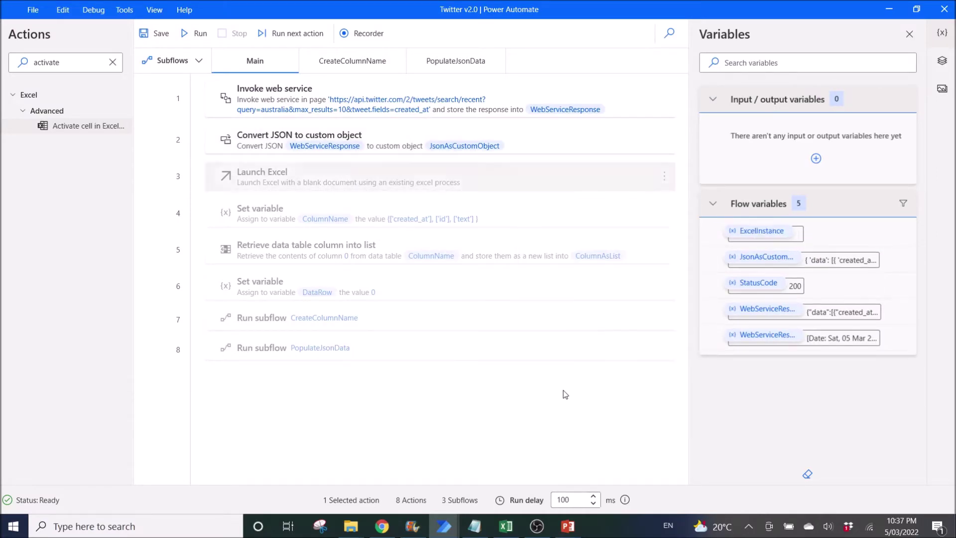
{"action": "double_click", "coordinate": [367, 178]}
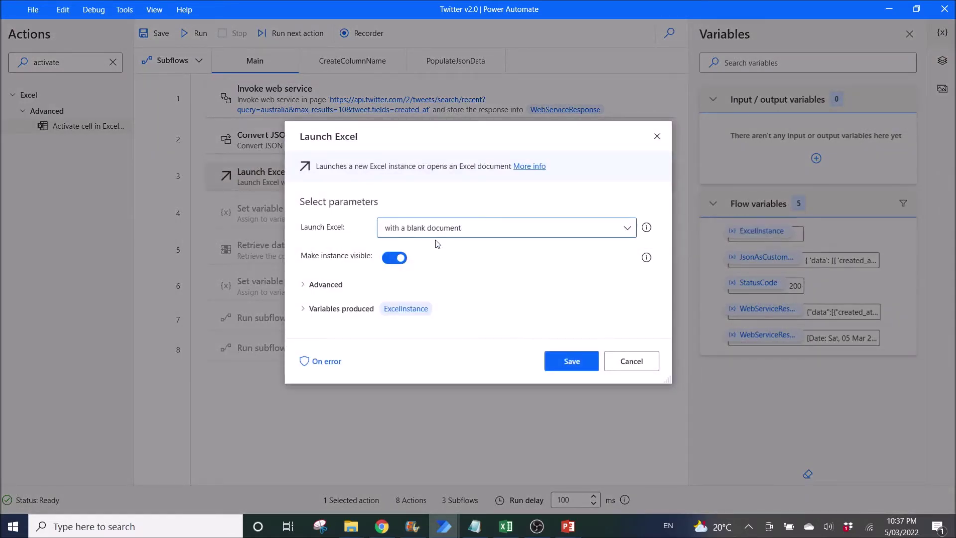
{"action": "left_click", "coordinate": [306, 286]}
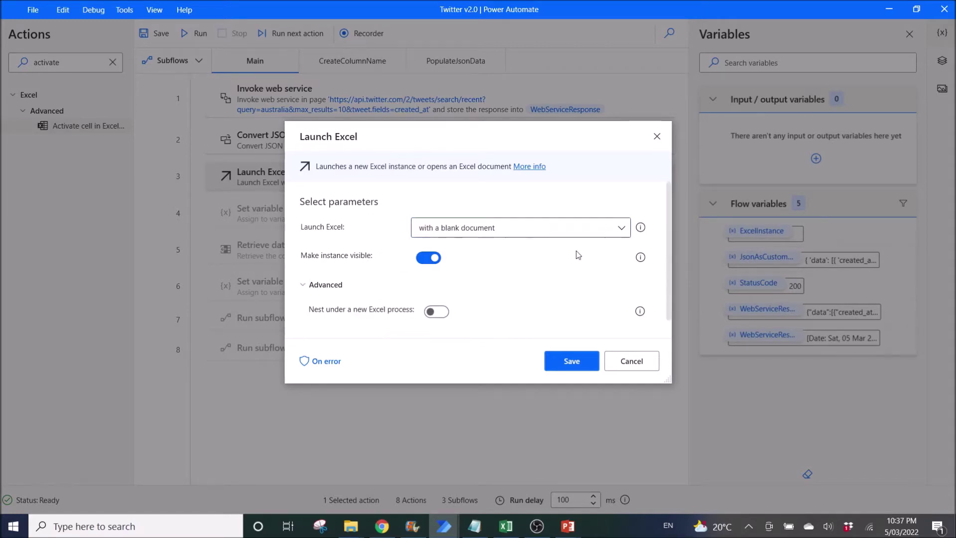
{"action": "scroll", "coordinate": [672, 307], "scroll_direction": "down", "scroll_amount": 1}
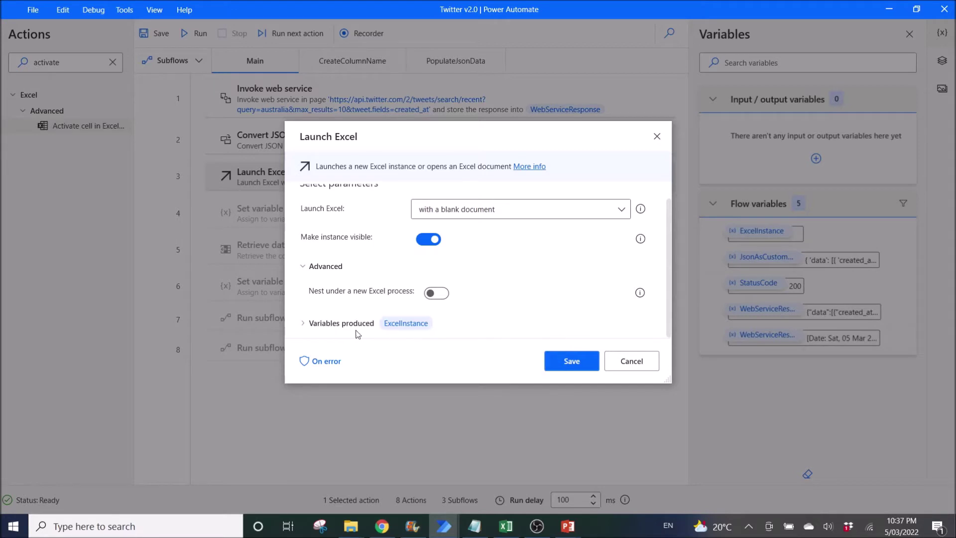
{"action": "left_click", "coordinate": [617, 358]}
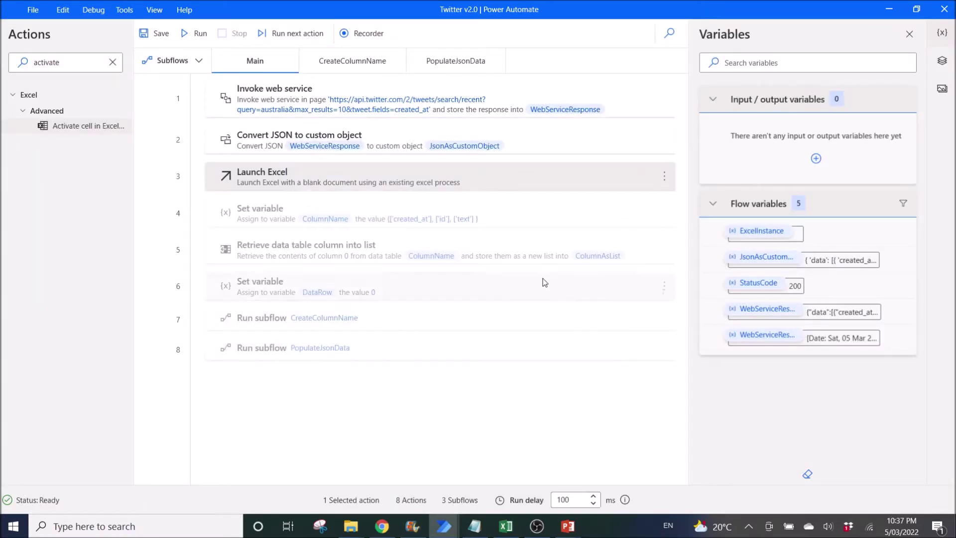
{"action": "left_click", "coordinate": [543, 231]}
Enable step 4 and check its ColumnName value ['created_at'], ['id'], ['text'], leaving it unchanged.
{"action": "right_click", "coordinate": [542, 232]}
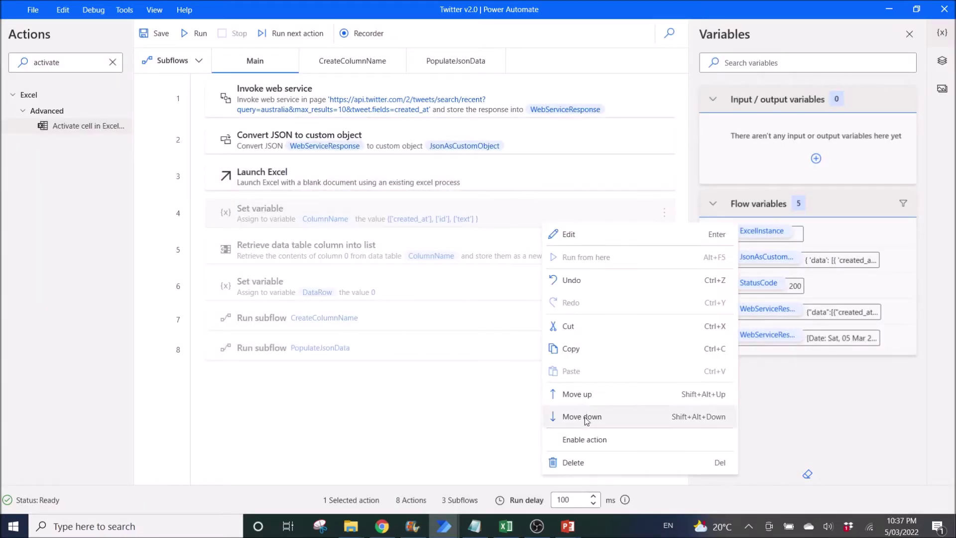
{"action": "left_click", "coordinate": [583, 439]}
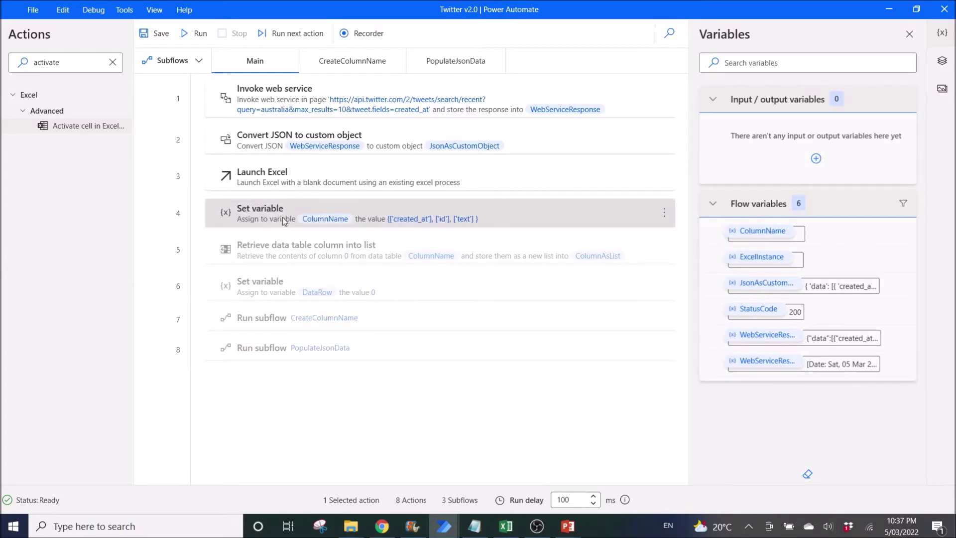
{"action": "double_click", "coordinate": [502, 214]}
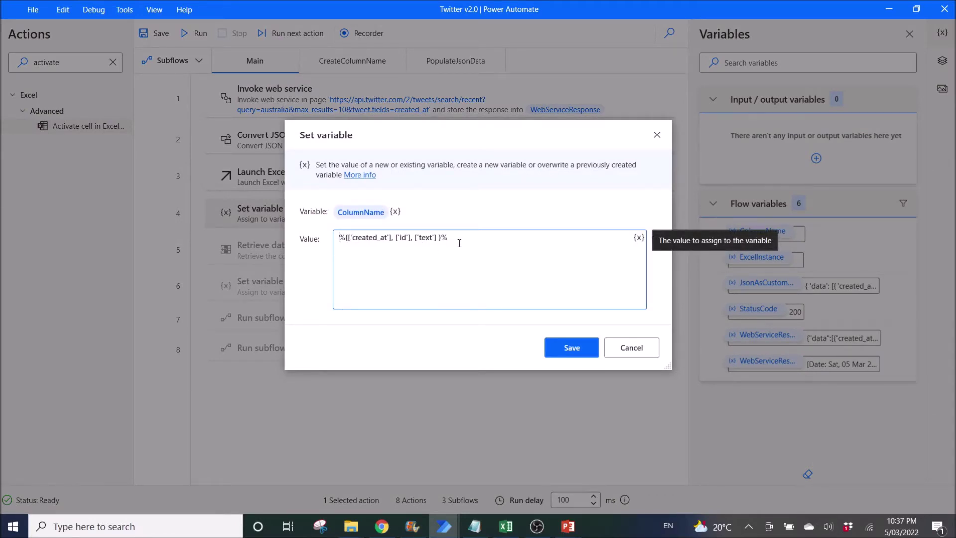
{"action": "left_click_drag", "start_coordinate": [448, 239], "coordinate": [317, 245]}
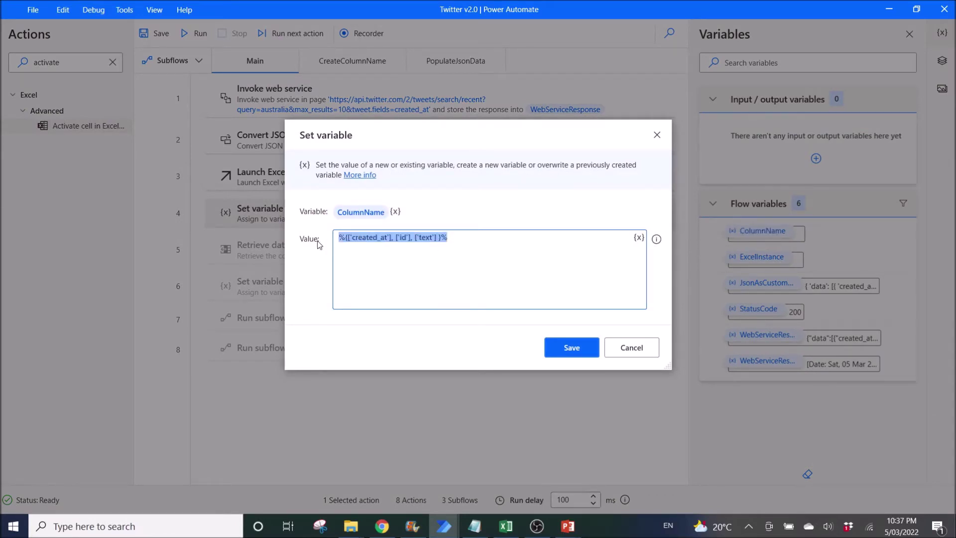
{"action": "left_click", "coordinate": [371, 268]}
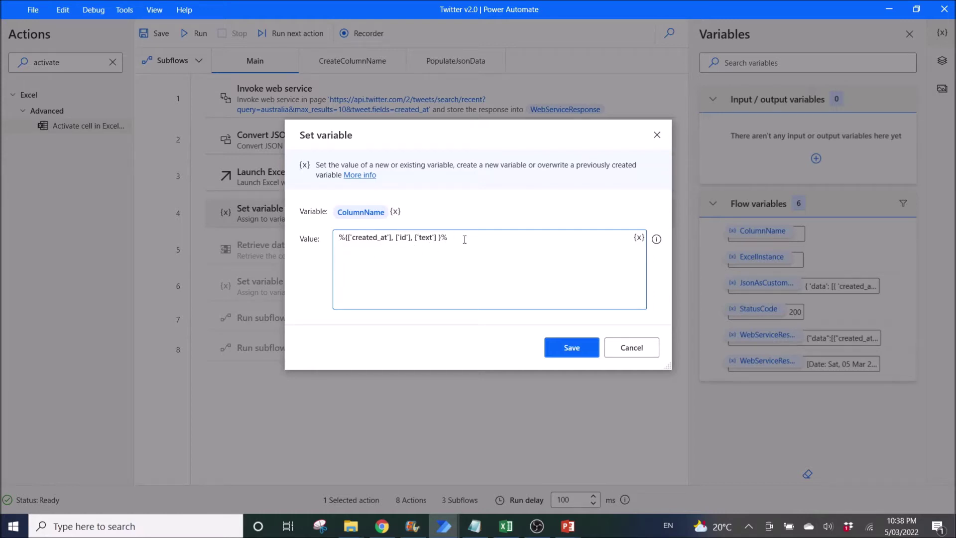
{"action": "left_click_drag", "start_coordinate": [457, 240], "coordinate": [335, 244]}
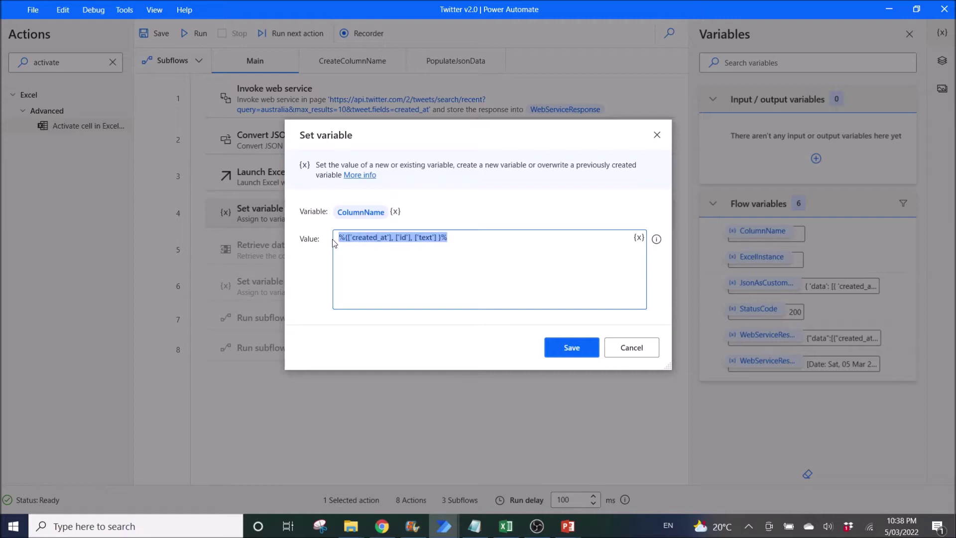
{"action": "left_click", "coordinate": [352, 253]}
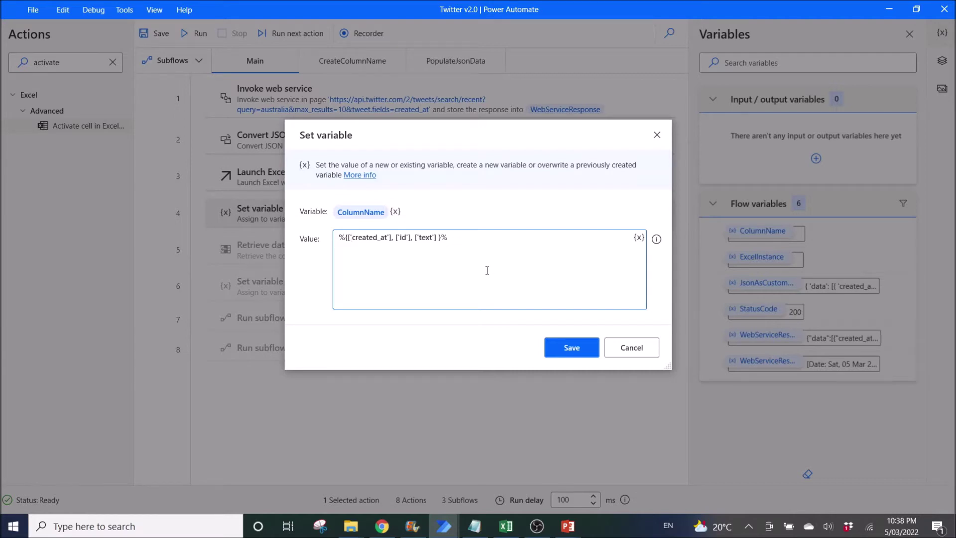
{"action": "left_click", "coordinate": [626, 347]}
{"action": "right_click", "coordinate": [520, 253]}
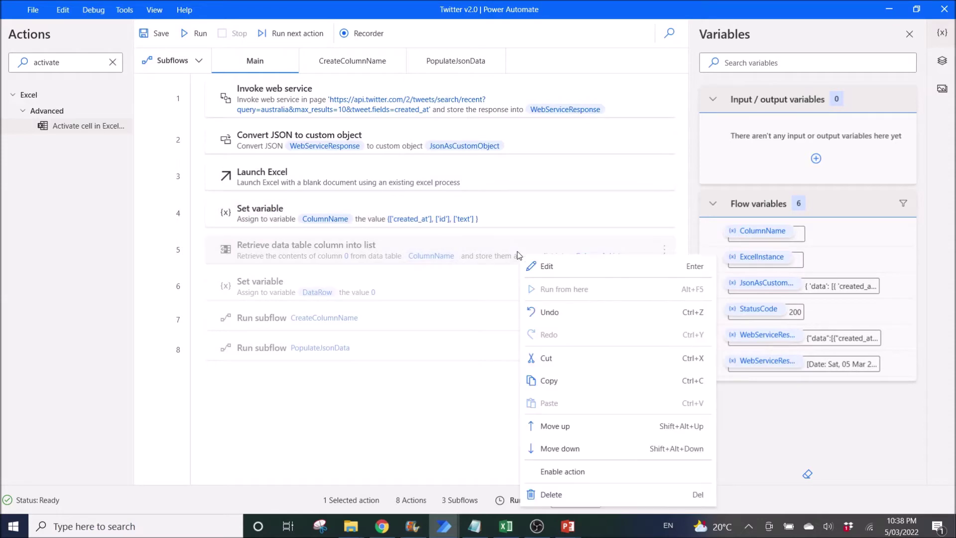
Enable step 5 and review its column 0 from ColumnName into ColumnAsList, cancelling unchanged.
{"action": "left_click", "coordinate": [558, 471]}
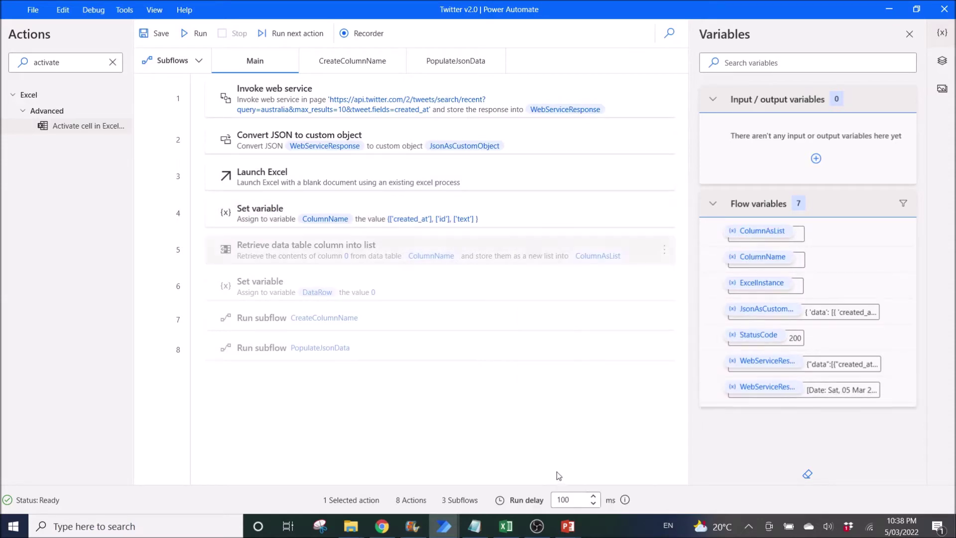
{"action": "double_click", "coordinate": [358, 254]}
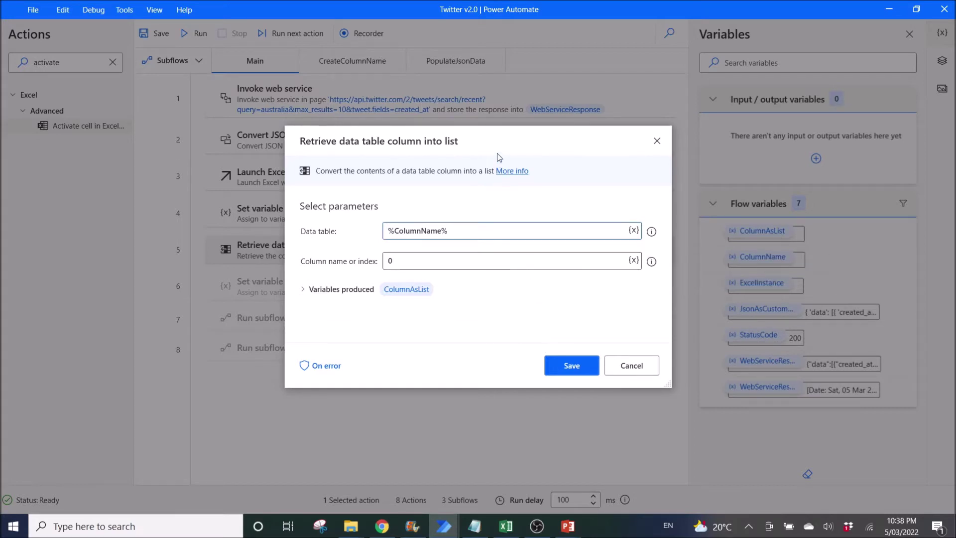
{"action": "left_click_drag", "start_coordinate": [491, 145], "coordinate": [440, 267]}
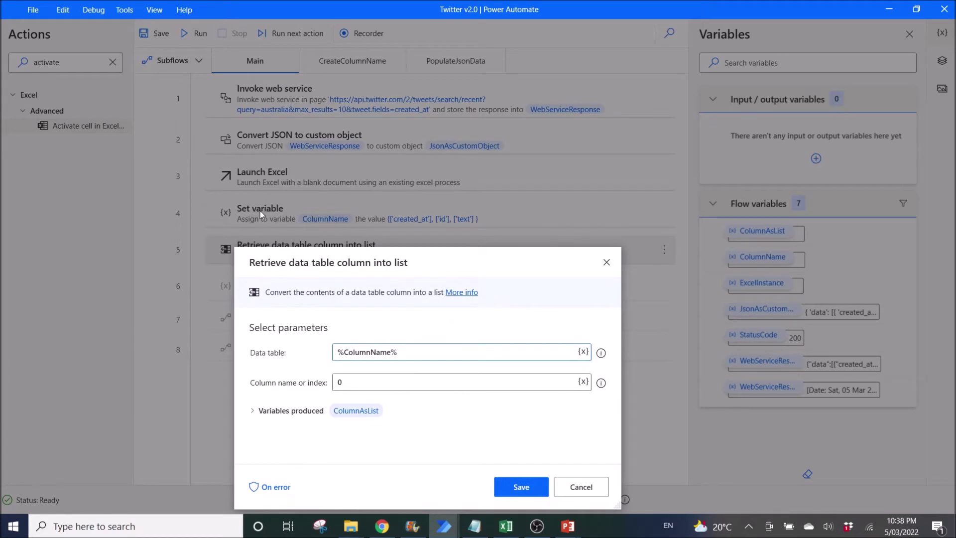
{"action": "left_click_drag", "start_coordinate": [443, 263], "coordinate": [519, 153]}
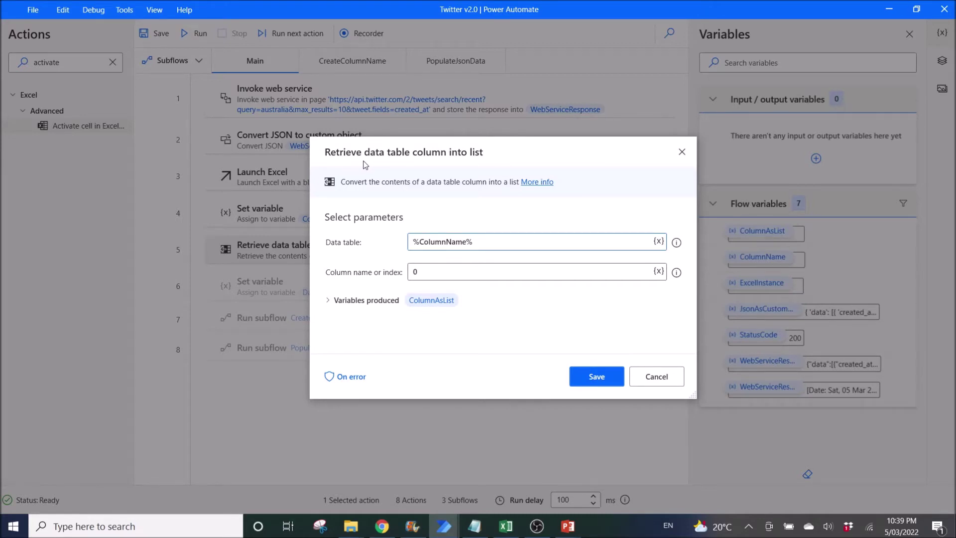
{"action": "left_click", "coordinate": [645, 379]}
{"action": "right_click", "coordinate": [441, 290]}
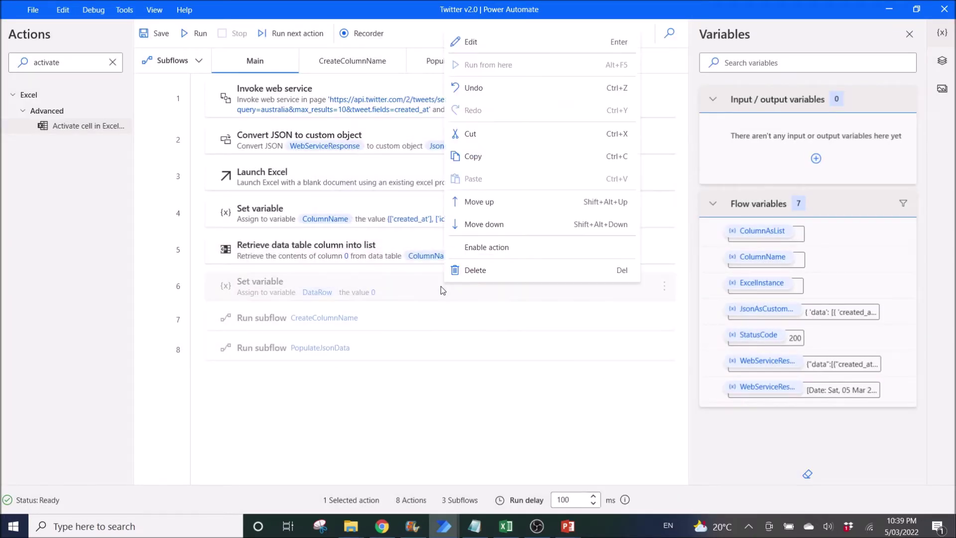
Enable step 6 and confirm it assigns DataRow the value 0, closing without changes.
{"action": "left_click", "coordinate": [468, 247]}
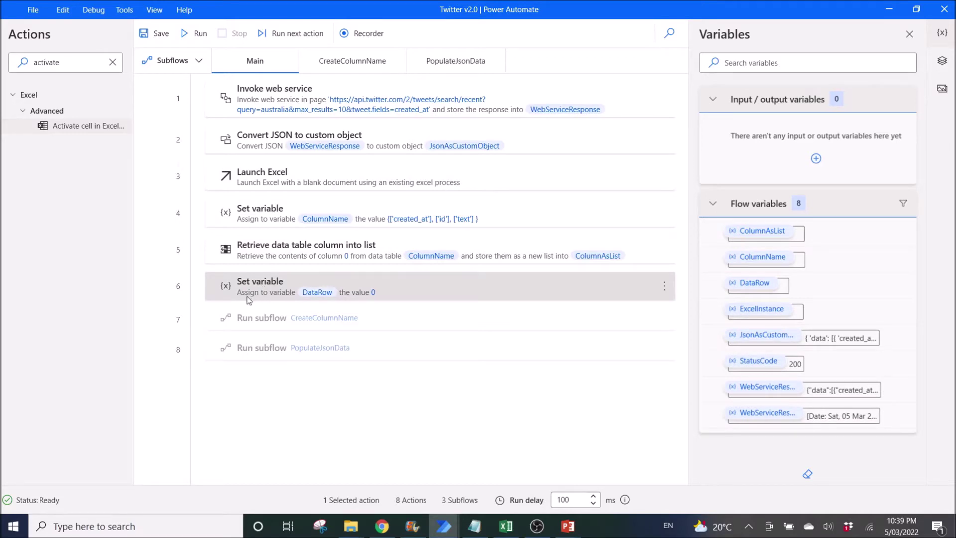
{"action": "double_click", "coordinate": [404, 288]}
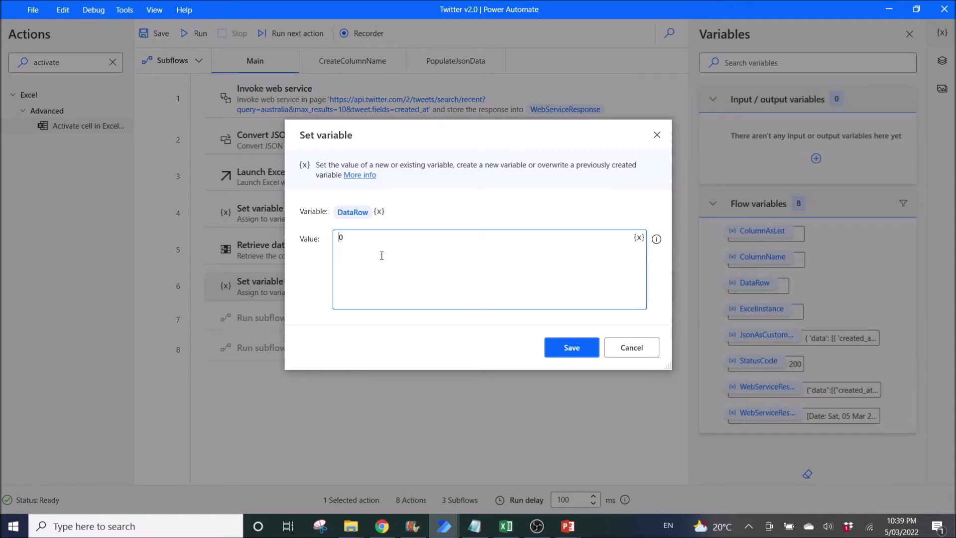
{"action": "left_click", "coordinate": [633, 349]}
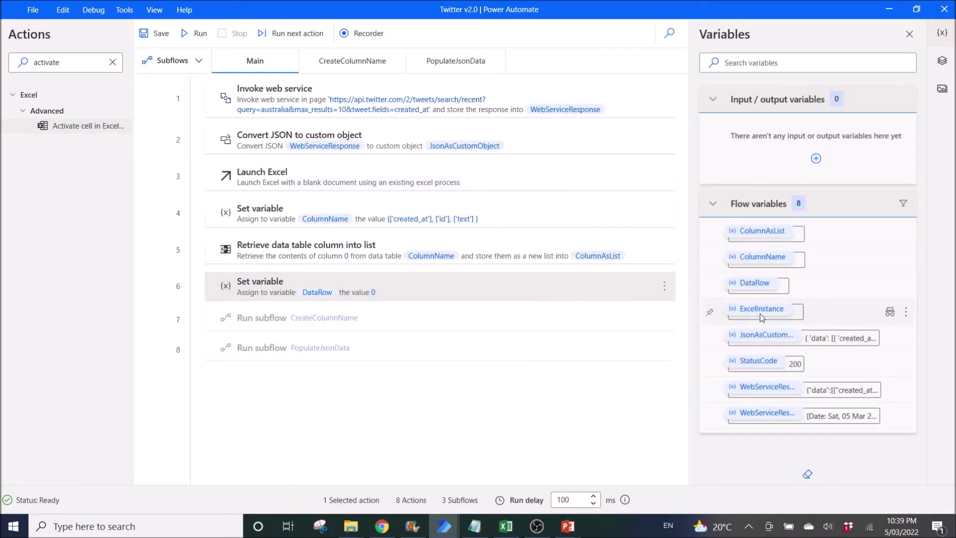
{"action": "left_click", "coordinate": [905, 338]}
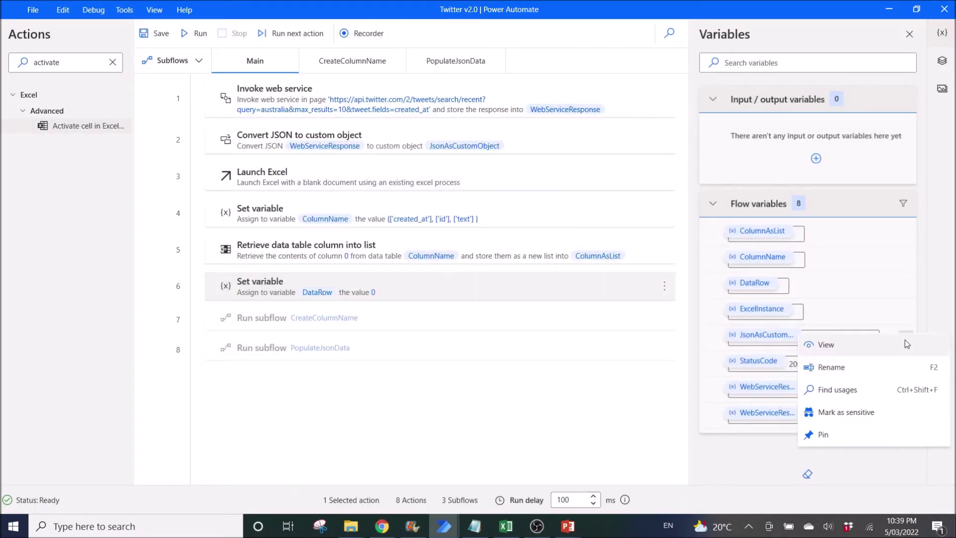
Open JsonAsCustomObject's value, expand its data list of tweet items, and move the viewer up.
{"action": "left_click", "coordinate": [877, 347]}
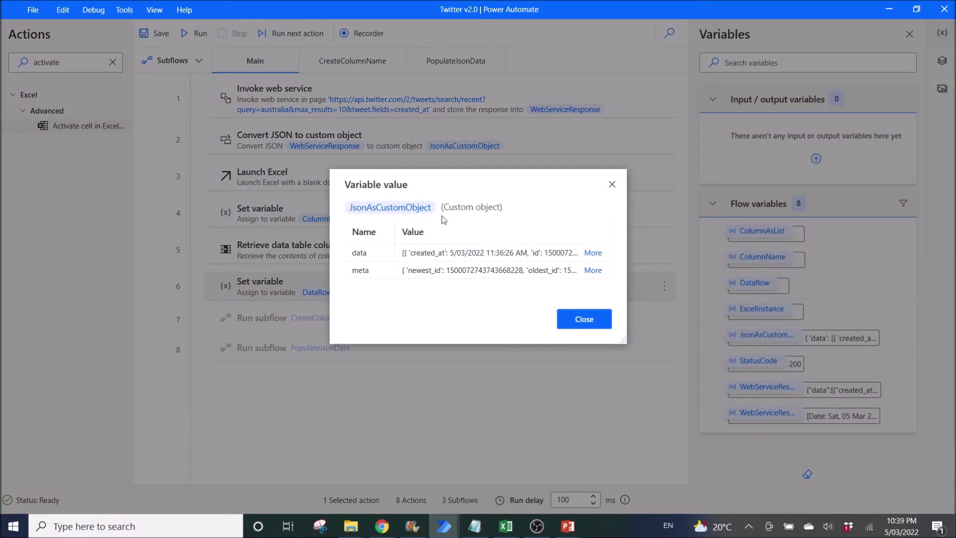
{"action": "left_click", "coordinate": [592, 252]}
{"action": "left_click_drag", "start_coordinate": [528, 187], "coordinate": [500, 61]}
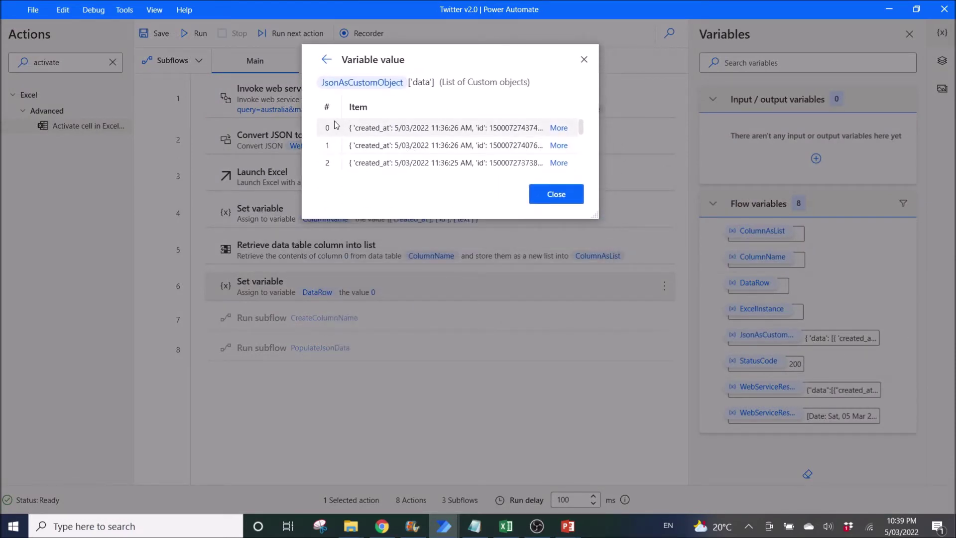